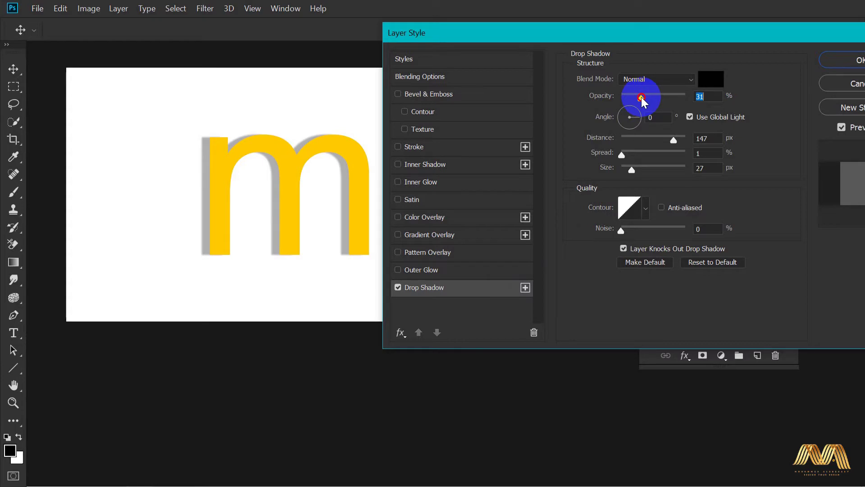
Set the m layer's drop shadow size to 13 px and its distance to 99 px
{"action": "left_click_drag", "start_coordinate": [631, 170], "coordinate": [629, 174]}
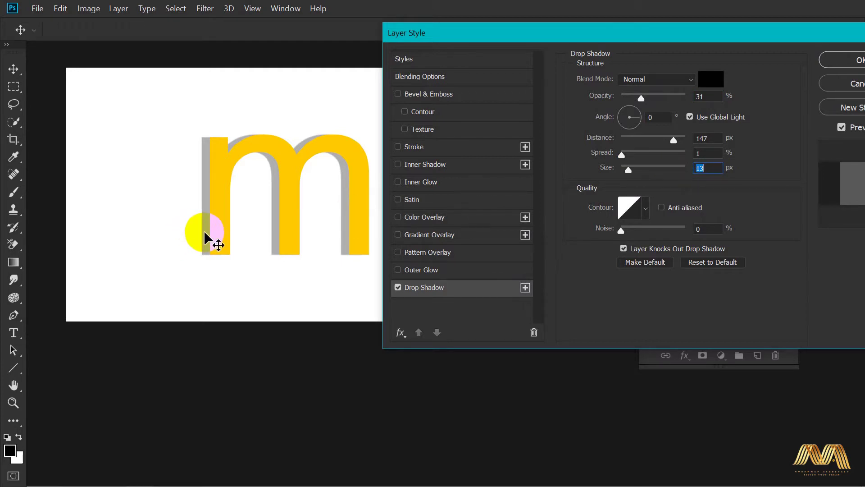
{"action": "left_click_drag", "start_coordinate": [205, 233], "coordinate": [207, 233]}
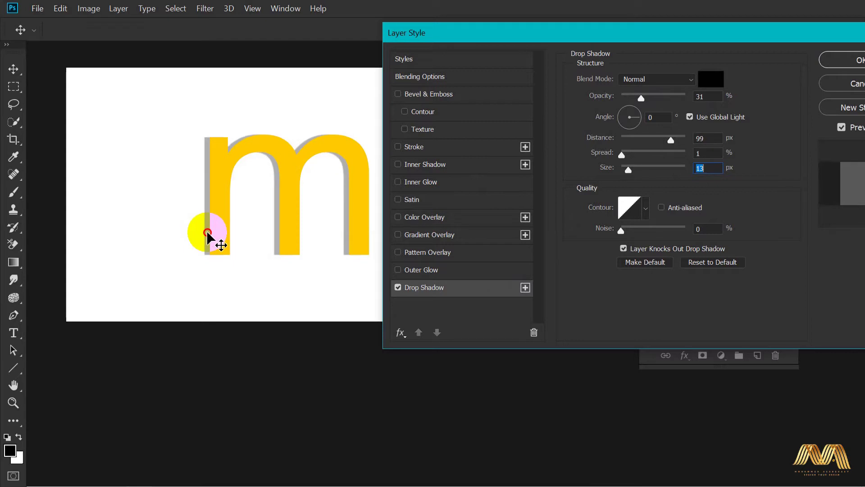
Add a second drop shadow with 19% opacity, 171 px distance and 49 px size
{"action": "left_click", "coordinate": [525, 287]}
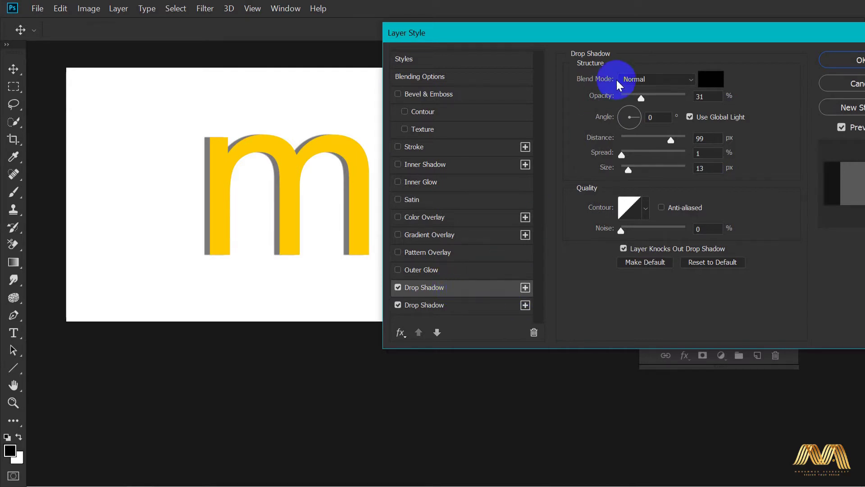
{"action": "left_click_drag", "start_coordinate": [640, 99], "coordinate": [632, 99]}
{"action": "left_click_drag", "start_coordinate": [630, 170], "coordinate": [635, 170]}
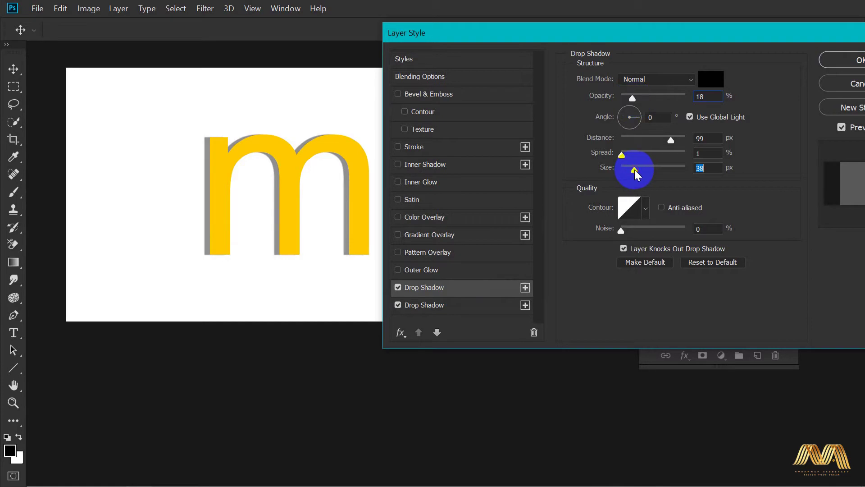
{"action": "left_click_drag", "start_coordinate": [234, 215], "coordinate": [203, 212]}
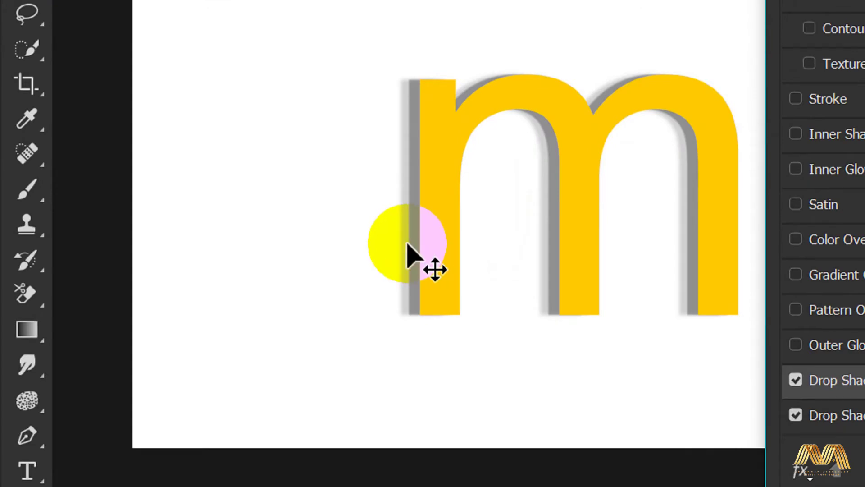
{"action": "mouse_move", "coordinate": [633, 97]}
{"action": "left_mouse_down"}
{"action": "mouse_move", "coordinate": [640, 96]}
{"action": "mouse_move", "coordinate": [633, 96]}
{"action": "left_mouse_up"}
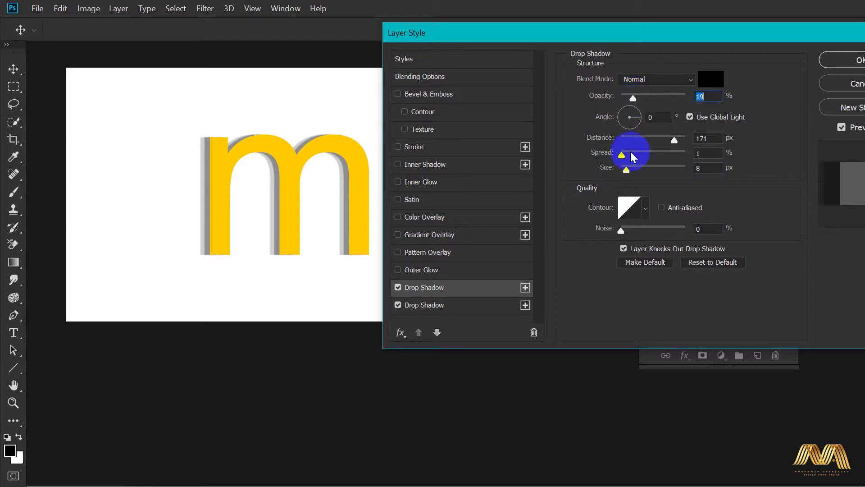
{"action": "left_click_drag", "start_coordinate": [632, 167], "coordinate": [638, 171]}
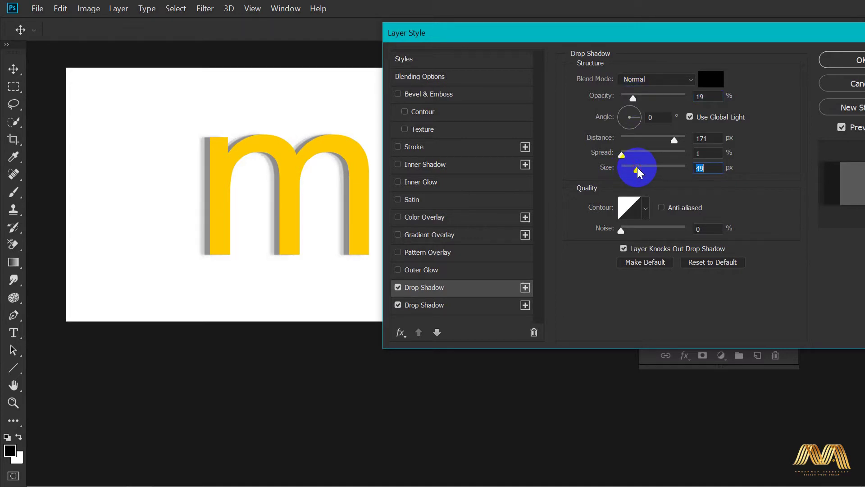
Soften the original drop shadow by setting its size to 65 px
{"action": "left_click", "coordinate": [496, 302]}
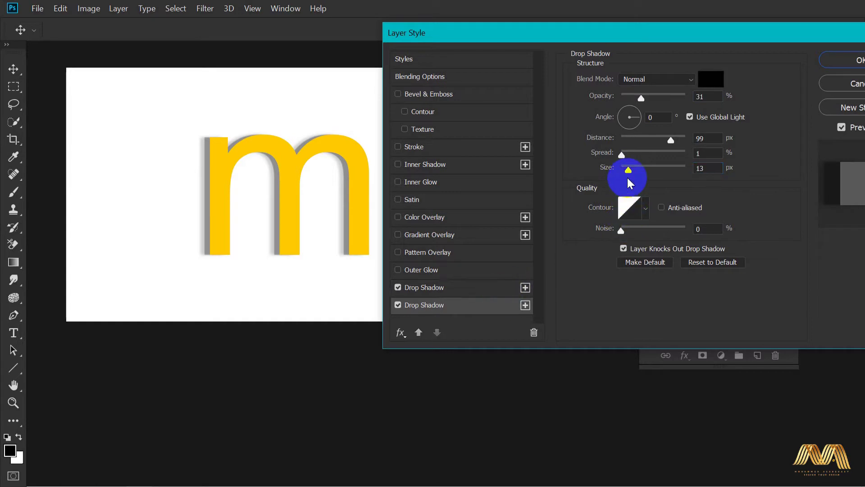
{"action": "left_click_drag", "start_coordinate": [628, 169], "coordinate": [641, 170]}
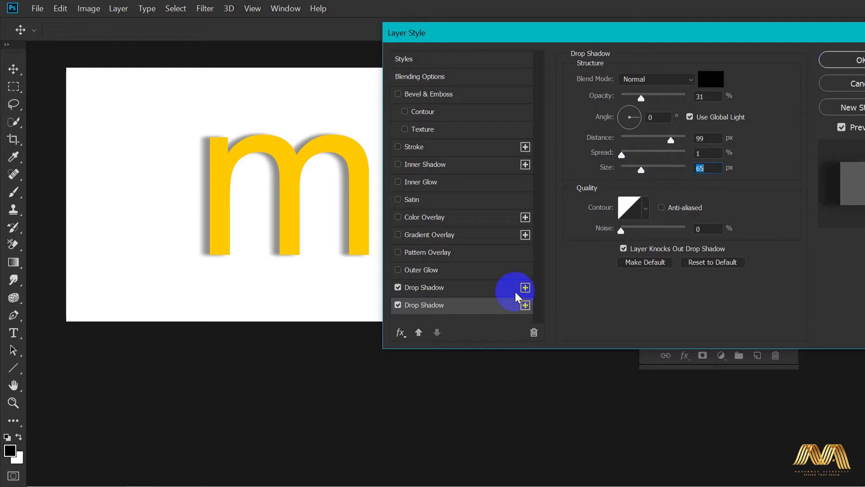
Add a third drop shadow based on the second, with 13% opacity, 243 px distance and 62 px size
{"action": "left_click", "coordinate": [501, 290]}
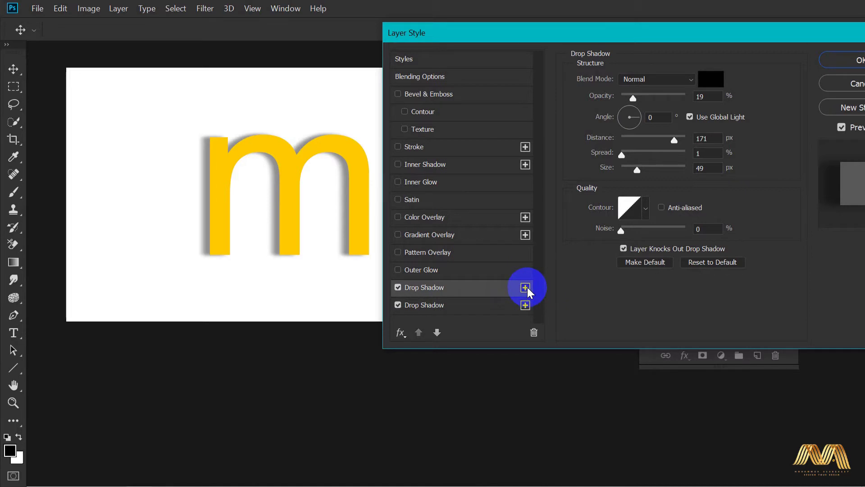
{"action": "left_click", "coordinate": [525, 287]}
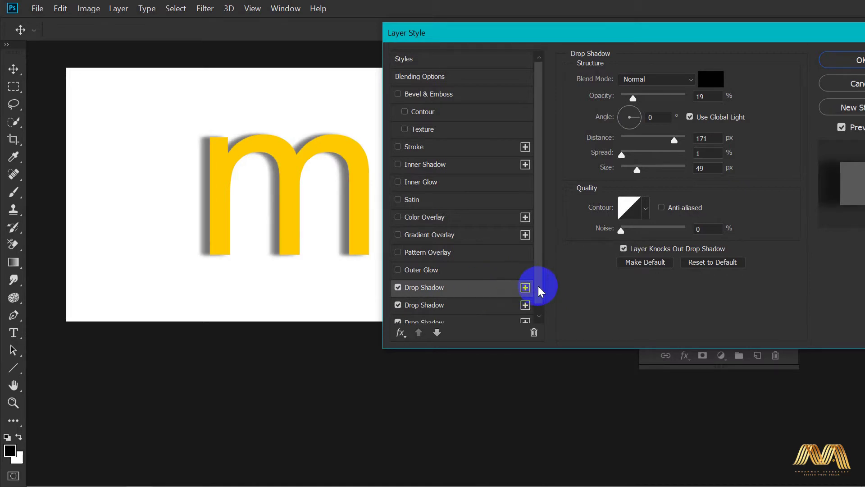
{"action": "scroll", "coordinate": [538, 286], "scroll_direction": "down", "scroll_amount": 1}
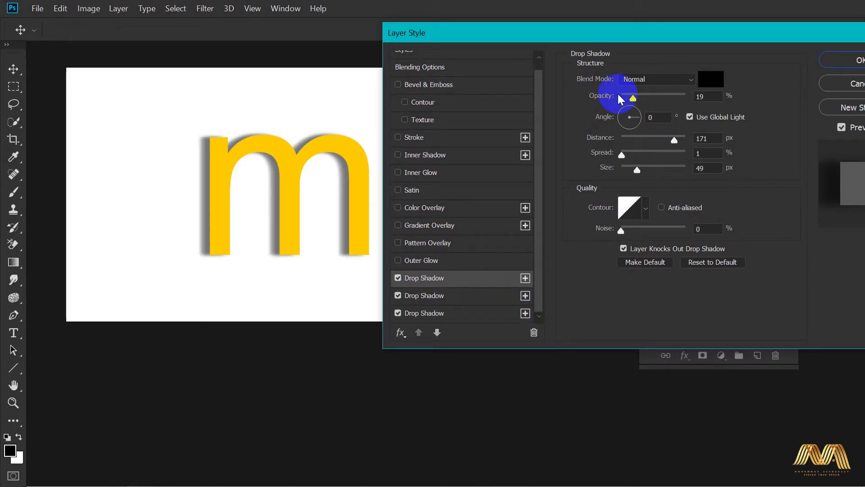
{"action": "left_click_drag", "start_coordinate": [631, 99], "coordinate": [629, 98]}
{"action": "left_click_drag", "start_coordinate": [638, 168], "coordinate": [641, 168]}
{"action": "left_click_drag", "start_coordinate": [245, 210], "coordinate": [204, 213]}
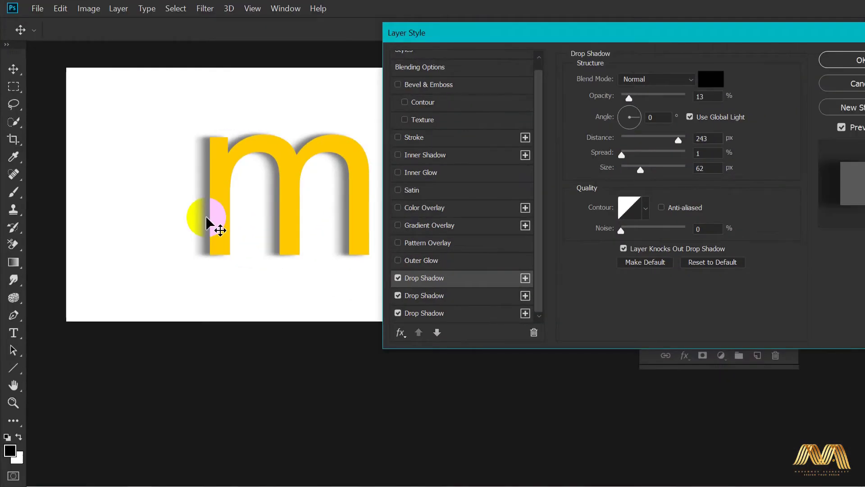
Enable an Inner Bevel with a size of 13 px, adjust its depth, and apply the layer style
{"action": "left_click_drag", "start_coordinate": [575, 248], "coordinate": [576, 199]}
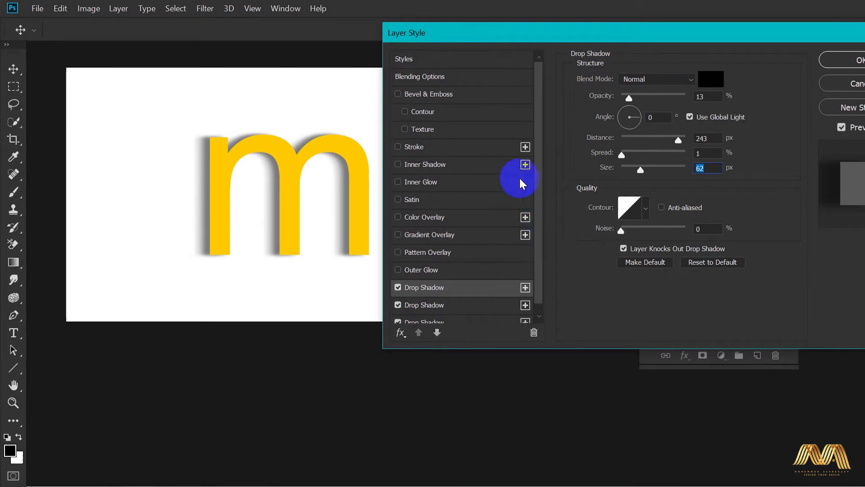
{"action": "left_click", "coordinate": [431, 93]}
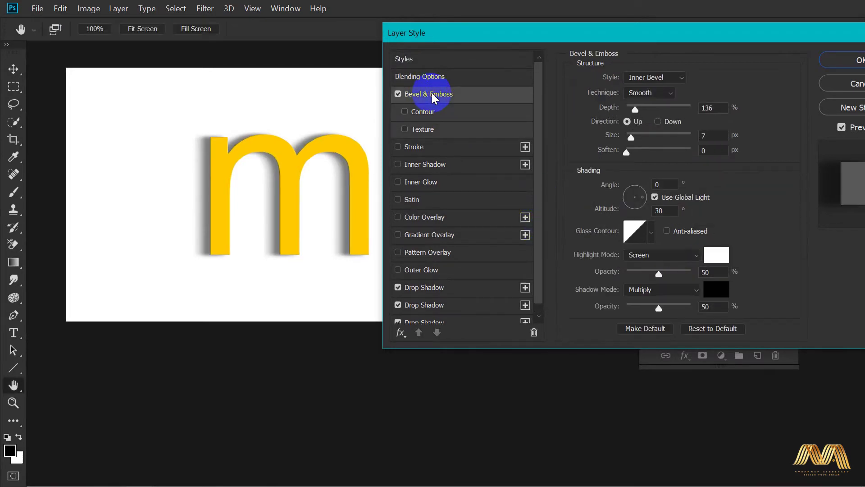
{"action": "left_click_drag", "start_coordinate": [631, 136], "coordinate": [633, 139]}
{"action": "left_click_drag", "start_coordinate": [635, 109], "coordinate": [637, 110]}
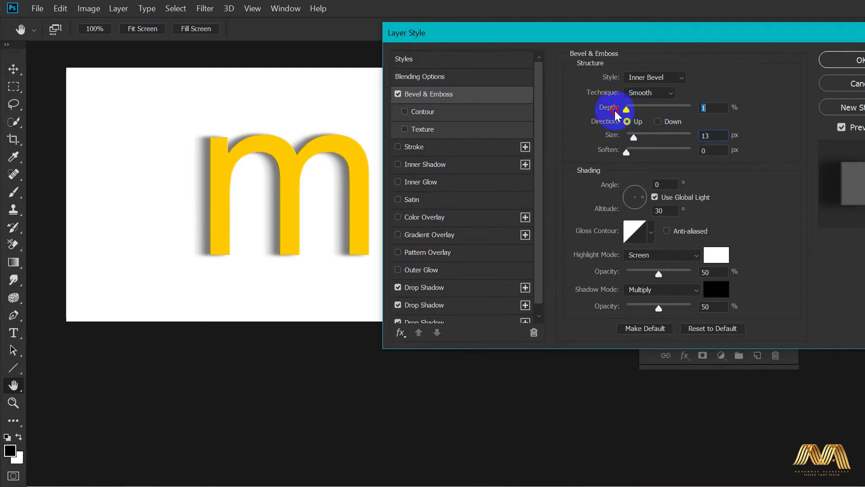
{"action": "left_click", "coordinate": [842, 60]}
Split the m layer's effects into separate layers with Create Layers
{"action": "left_click_drag", "start_coordinate": [472, 239], "coordinate": [324, 235]}
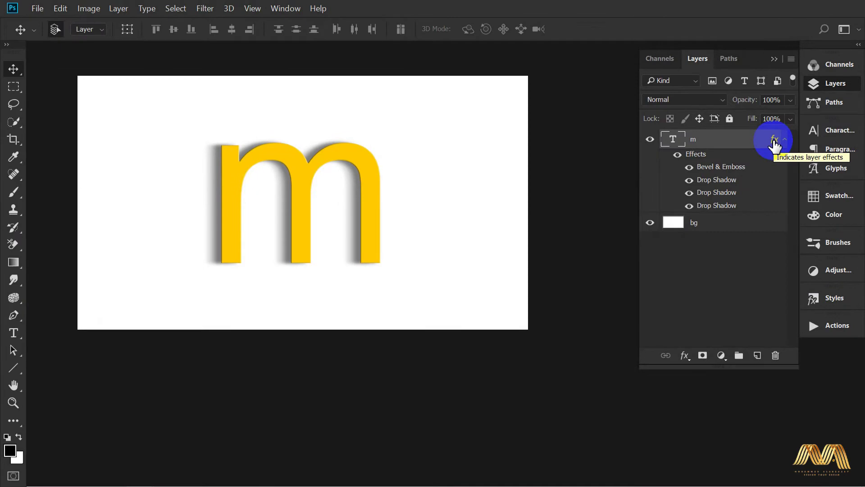
{"action": "right_click", "coordinate": [683, 235]}
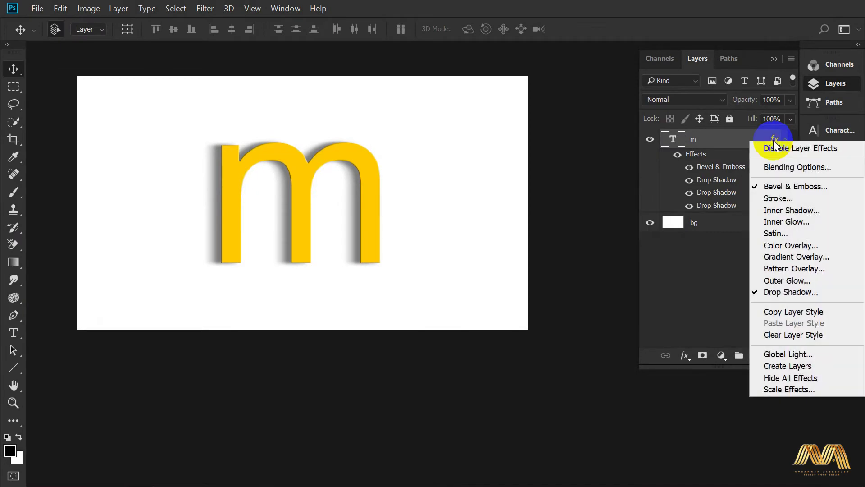
{"action": "left_click", "coordinate": [821, 366]}
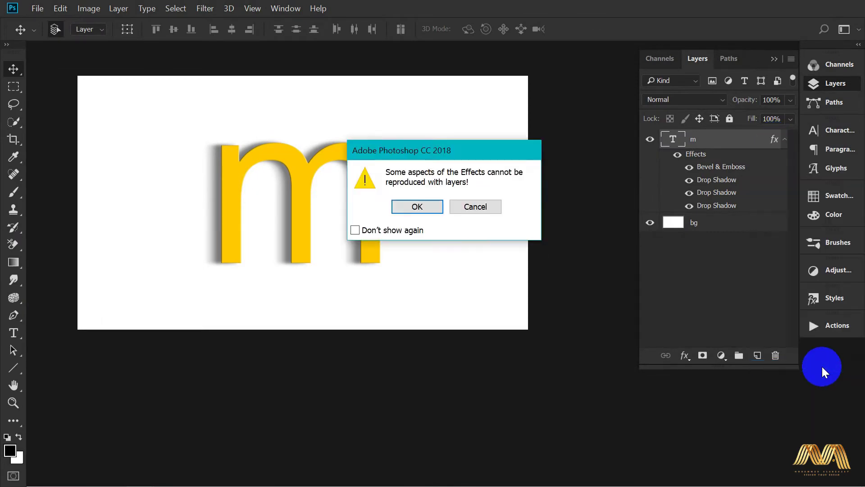
{"action": "left_click", "coordinate": [419, 207]}
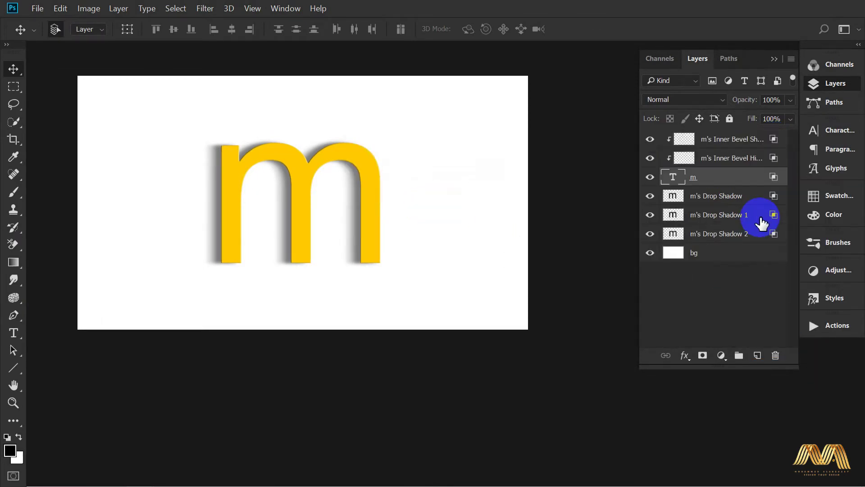
{"action": "left_click", "coordinate": [739, 139]}
{"action": "left_click", "coordinate": [734, 159]}
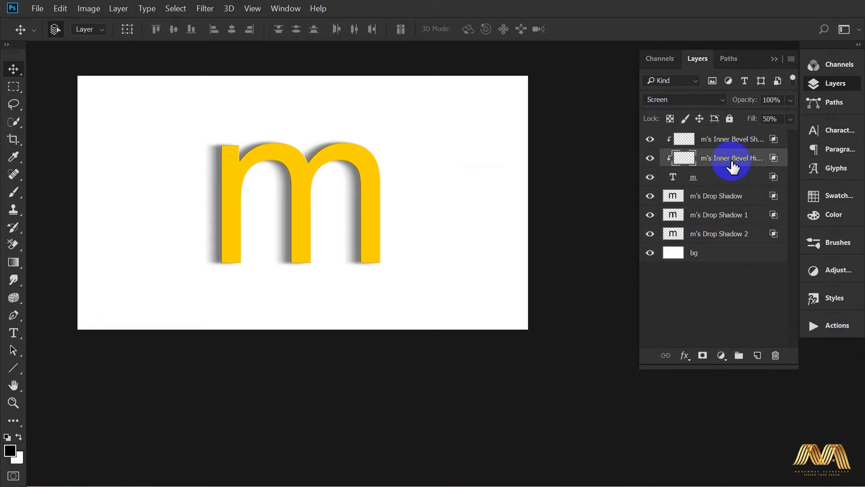
{"action": "left_click", "coordinate": [728, 198]}
{"action": "left_click", "coordinate": [733, 216]}
{"action": "left_click", "coordinate": [728, 234]}
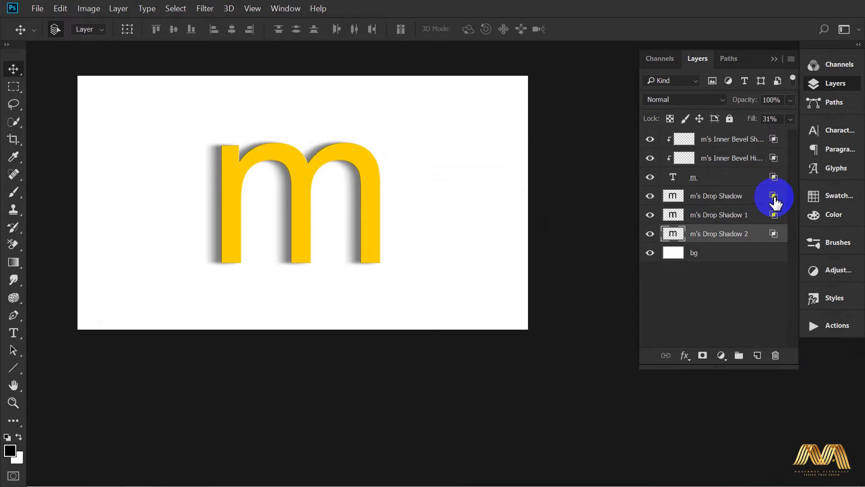
Turn on Transparency Shapes Layer in the blending options of each of the three drop shadow layers
{"action": "mouse_move", "coordinate": [775, 203]}
{"action": "double_click", "coordinate": [774, 198]}
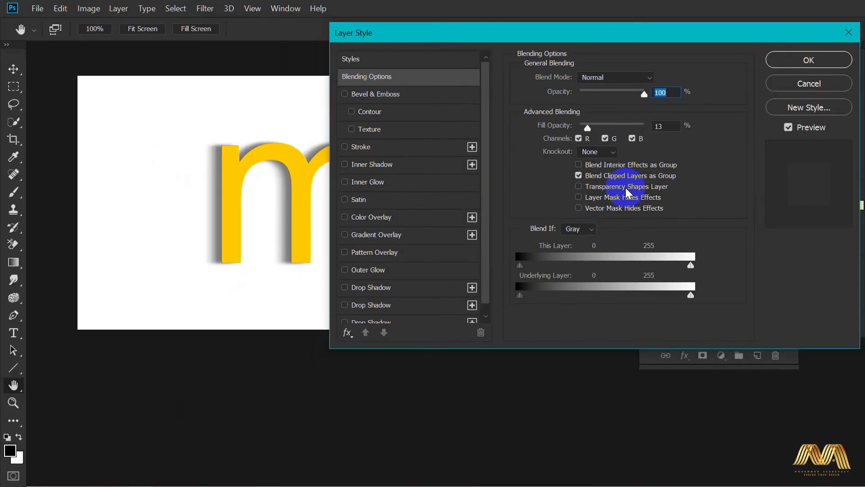
{"action": "left_click", "coordinate": [627, 190]}
{"action": "left_click", "coordinate": [809, 60]}
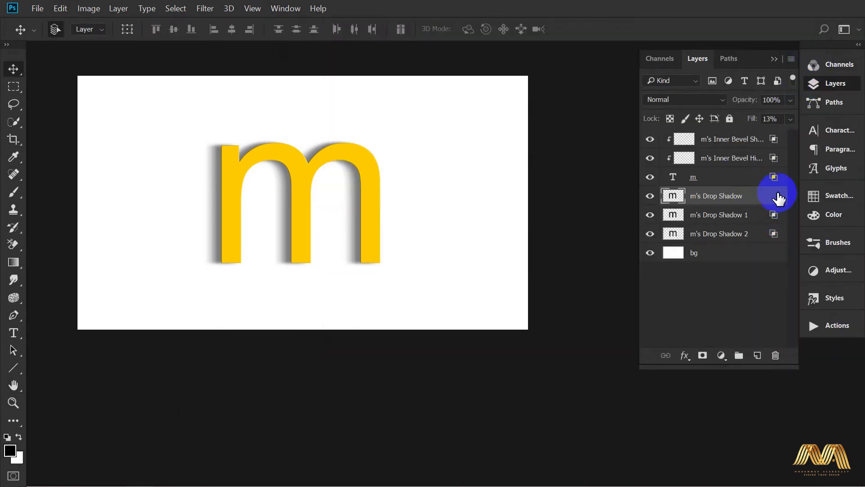
{"action": "double_click", "coordinate": [776, 216]}
{"action": "left_click", "coordinate": [629, 189]}
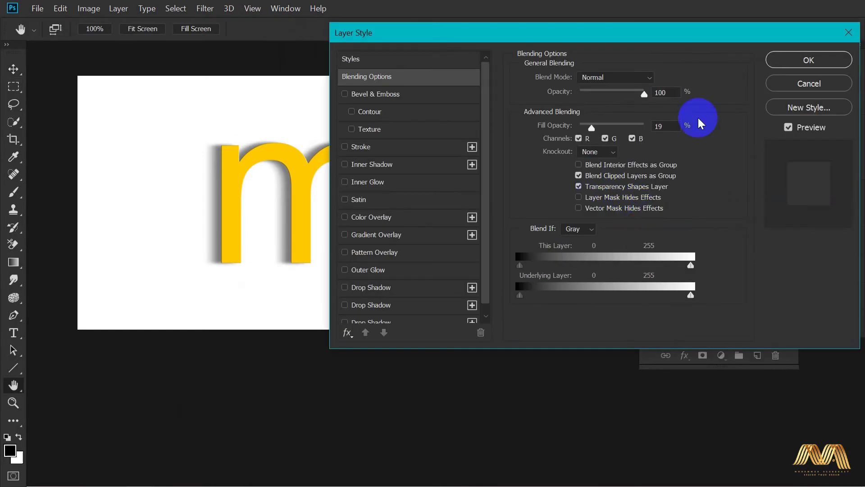
{"action": "left_click", "coordinate": [807, 60]}
{"action": "double_click", "coordinate": [773, 234]}
{"action": "left_click", "coordinate": [629, 189]}
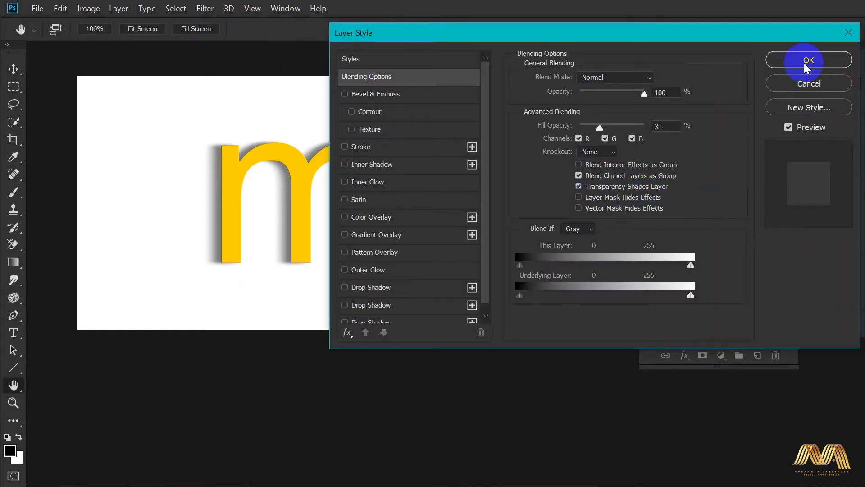
{"action": "left_click", "coordinate": [778, 61]}
Combine the three drop shadow layers into one smart object
{"action": "left_click", "coordinate": [711, 198], "text": "shift"}
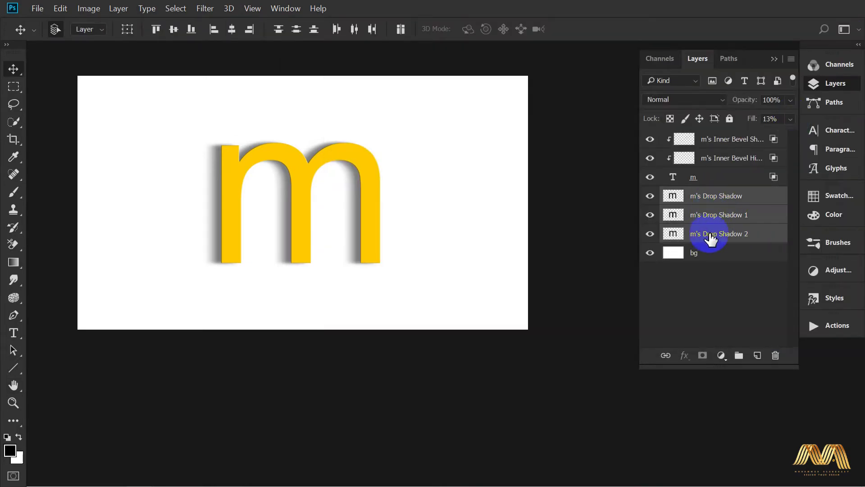
{"action": "right_click", "coordinate": [710, 196]}
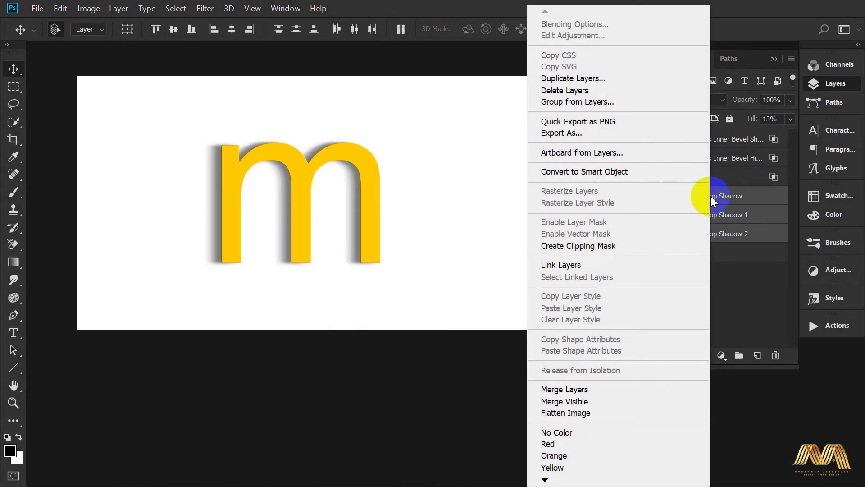
{"action": "left_click", "coordinate": [620, 173]}
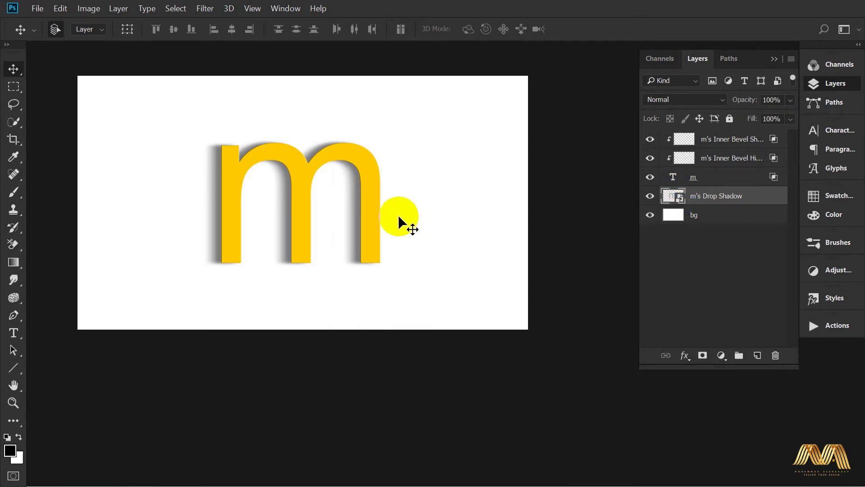
Warp the m's Drop Shadow smart object, pulling its upper-left corner and the adjacent top-edge handle outward to the left and down
{"action": "key", "text": "ctrl+t"}
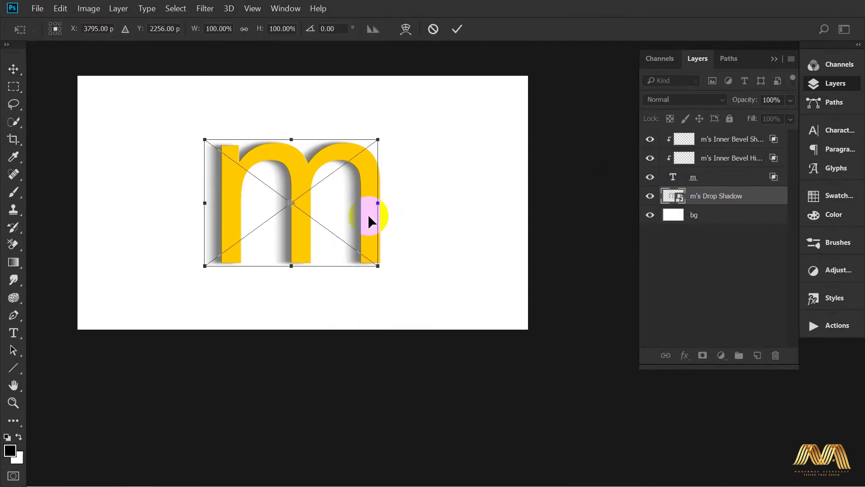
{"action": "right_click", "coordinate": [338, 195]}
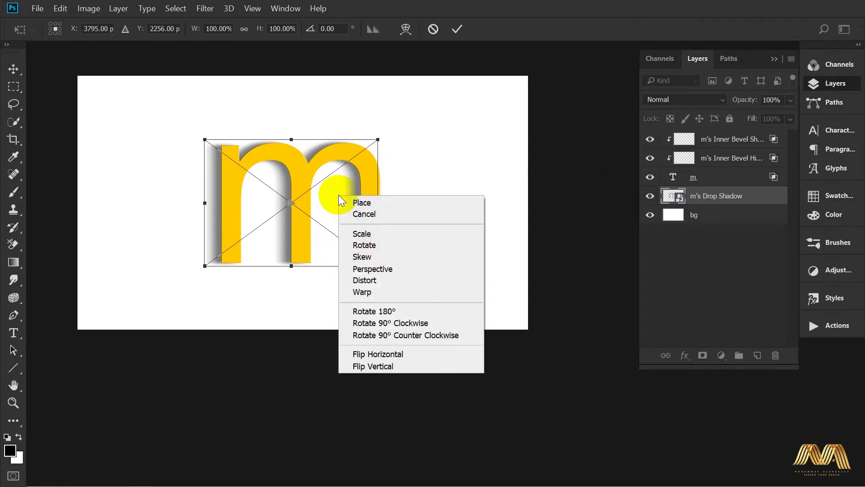
{"action": "left_click", "coordinate": [375, 295]}
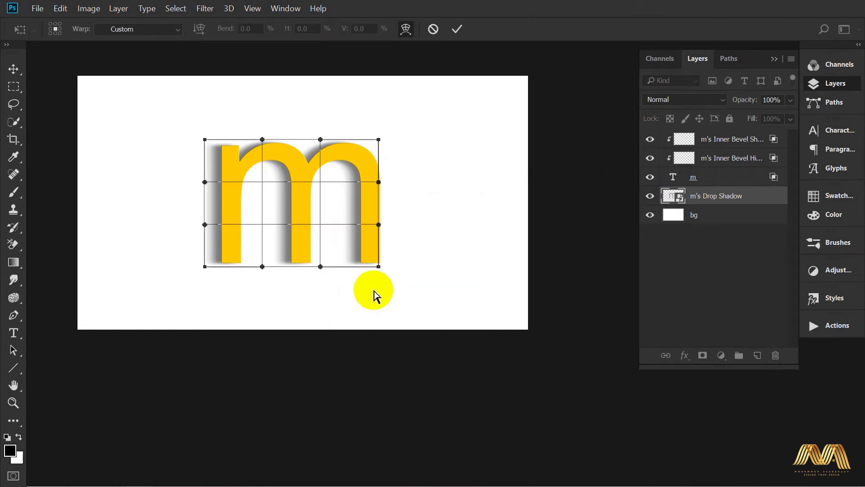
{"action": "left_click", "coordinate": [378, 182]}
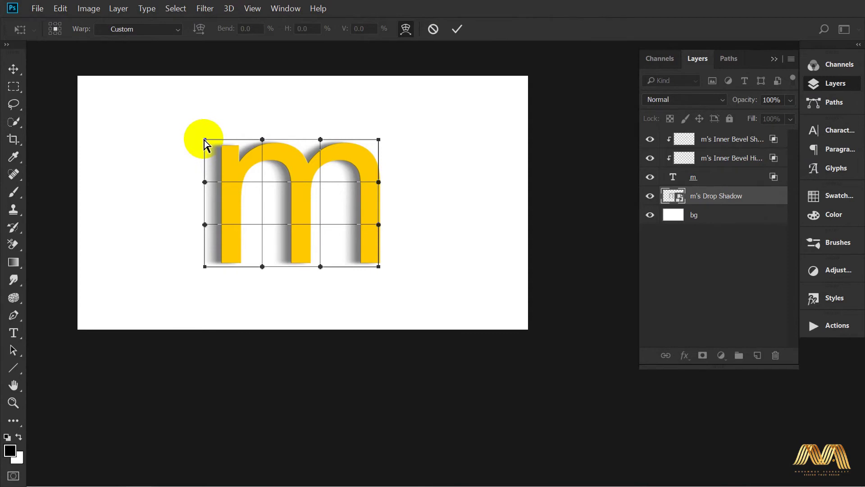
{"action": "left_click_drag", "start_coordinate": [205, 140], "coordinate": [149, 166]}
{"action": "left_click_drag", "start_coordinate": [260, 141], "coordinate": [201, 157]}
{"action": "left_click_drag", "start_coordinate": [149, 166], "coordinate": [132, 182]}
{"action": "mouse_move", "coordinate": [201, 158]}
{"action": "left_mouse_down"}
{"action": "mouse_move", "coordinate": [186, 158]}
{"action": "mouse_move", "coordinate": [182, 168]}
{"action": "mouse_move", "coordinate": [200, 167]}
{"action": "left_mouse_up"}
{"action": "left_click", "coordinate": [321, 139]}
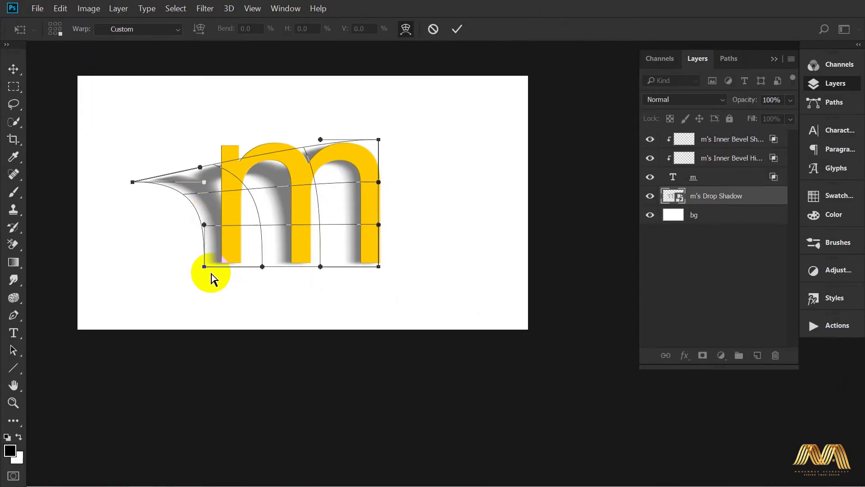
Shift the warp's lower-left corner and the right-hand handle of its bottom edge slightly right, and recentre the reference point
{"action": "left_click_drag", "start_coordinate": [204, 266], "coordinate": [208, 267]}
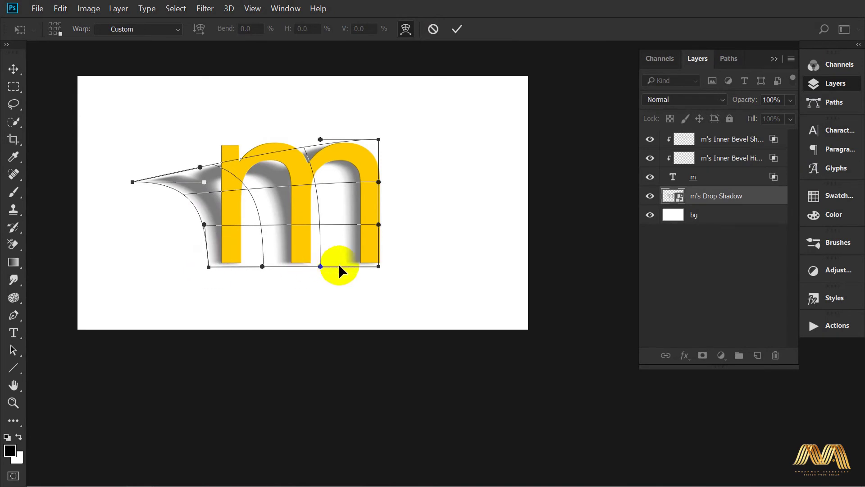
{"action": "left_click_drag", "start_coordinate": [330, 267], "coordinate": [334, 266]}
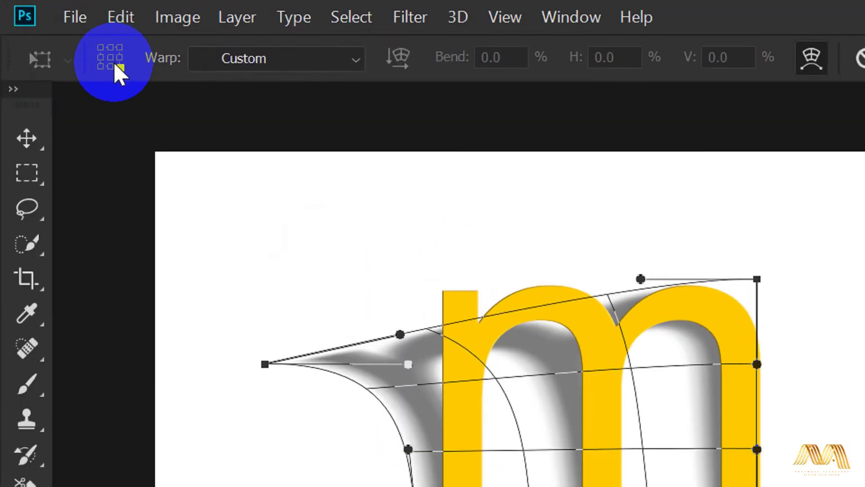
{"action": "left_click", "coordinate": [116, 72]}
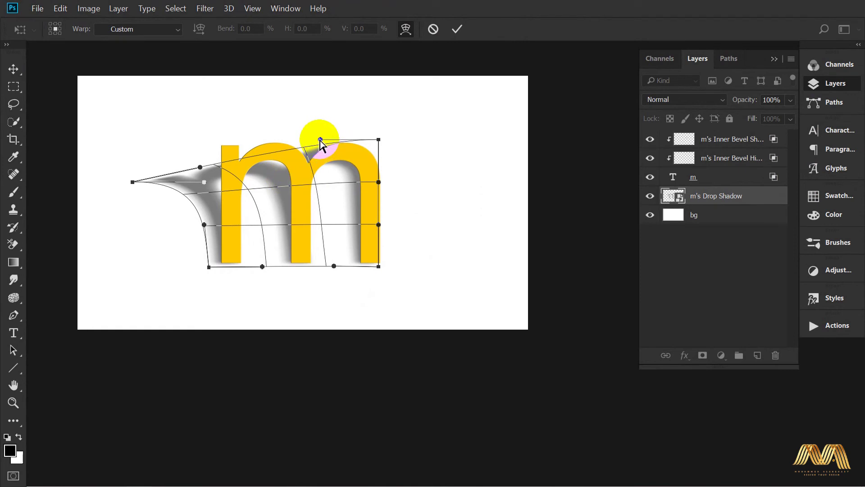
Pull the warp's upper-right corner and its handle left, refine the upper-left corner's curve, and apply the warp
{"action": "left_click_drag", "start_coordinate": [320, 139], "coordinate": [268, 149]}
{"action": "left_click_drag", "start_coordinate": [378, 139], "coordinate": [355, 141]}
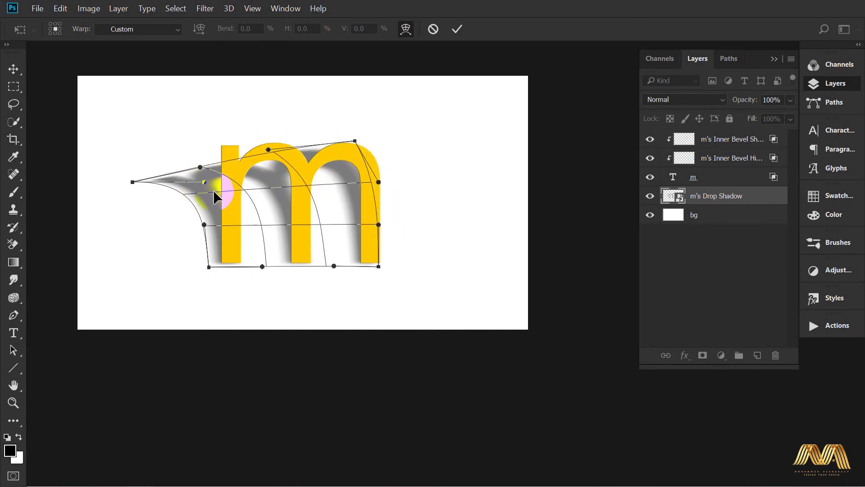
{"action": "left_click_drag", "start_coordinate": [131, 182], "coordinate": [131, 187]}
{"action": "mouse_move", "coordinate": [200, 167]}
{"action": "left_mouse_down"}
{"action": "mouse_move", "coordinate": [188, 157]}
{"action": "mouse_move", "coordinate": [208, 182]}
{"action": "left_mouse_up"}
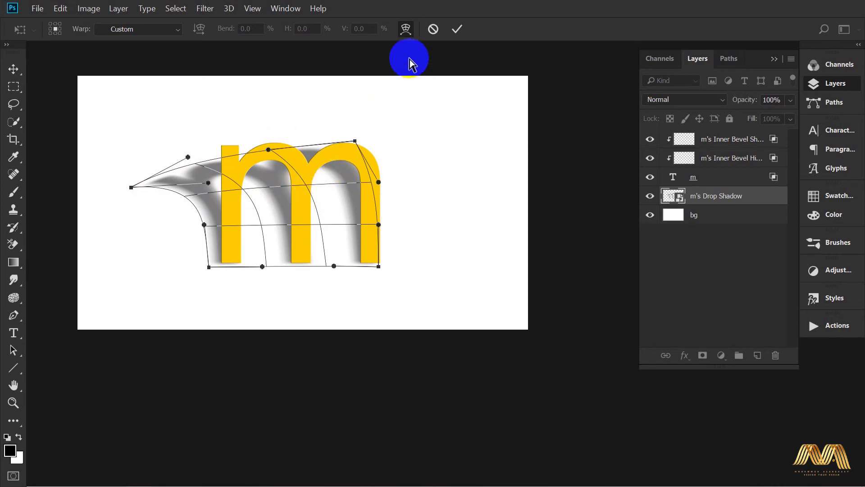
{"action": "left_click", "coordinate": [456, 33]}
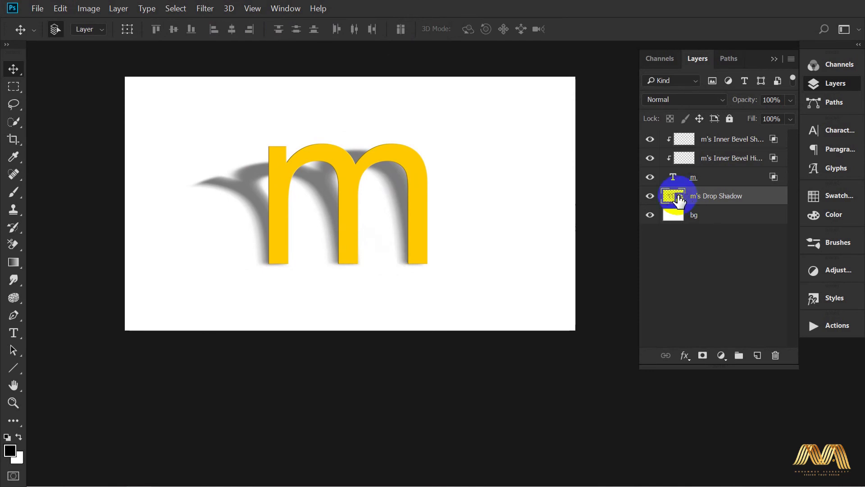
{"action": "double_click", "coordinate": [777, 199]}
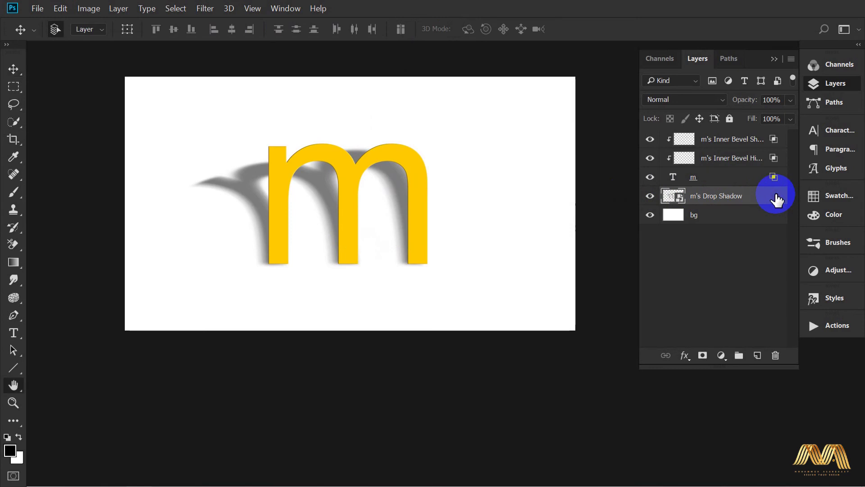
{"action": "scroll", "coordinate": [485, 178], "scroll_direction": "down", "scroll_amount": 1}
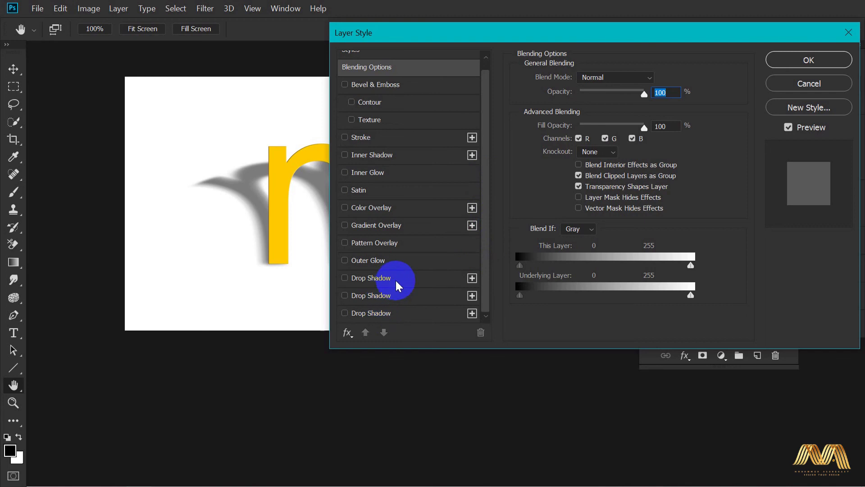
{"action": "left_click", "coordinate": [408, 278]}
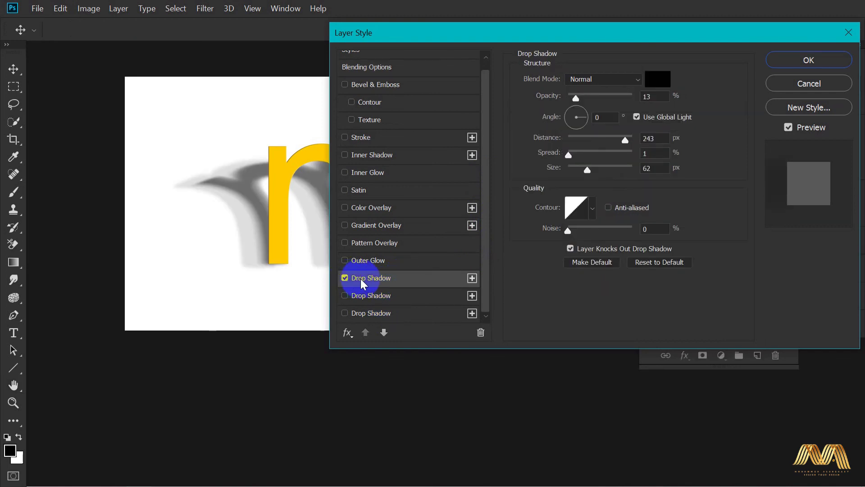
{"action": "left_click", "coordinate": [653, 167]}
{"action": "mouse_move", "coordinate": [575, 96]}
{"action": "left_mouse_down"}
{"action": "mouse_move", "coordinate": [556, 97]}
{"action": "mouse_move", "coordinate": [570, 96]}
{"action": "left_mouse_up"}
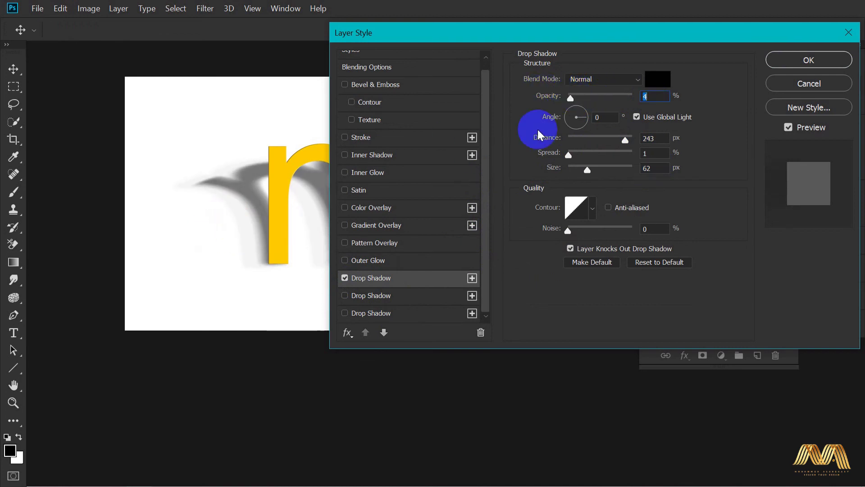
{"action": "left_click", "coordinate": [393, 295]}
{"action": "left_click", "coordinate": [404, 315]}
{"action": "left_click", "coordinate": [795, 83]}
{"action": "key", "text": "space"}
{"action": "left_click_drag", "start_coordinate": [403, 230], "coordinate": [404, 253]}
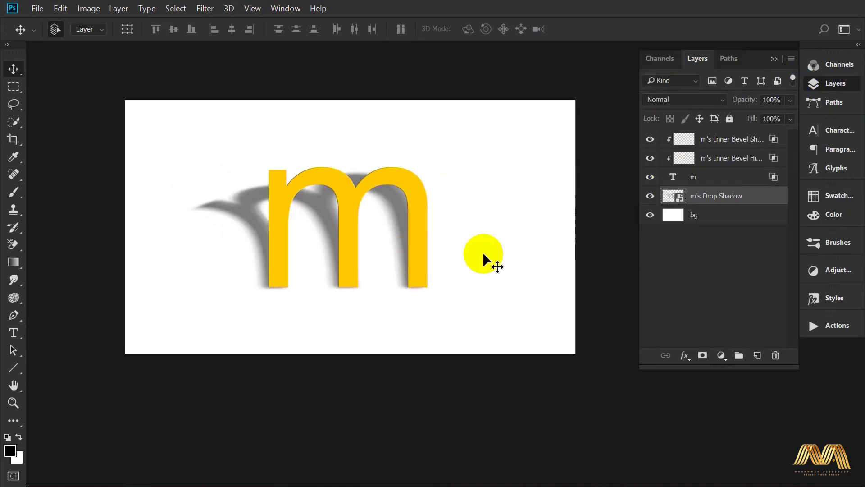